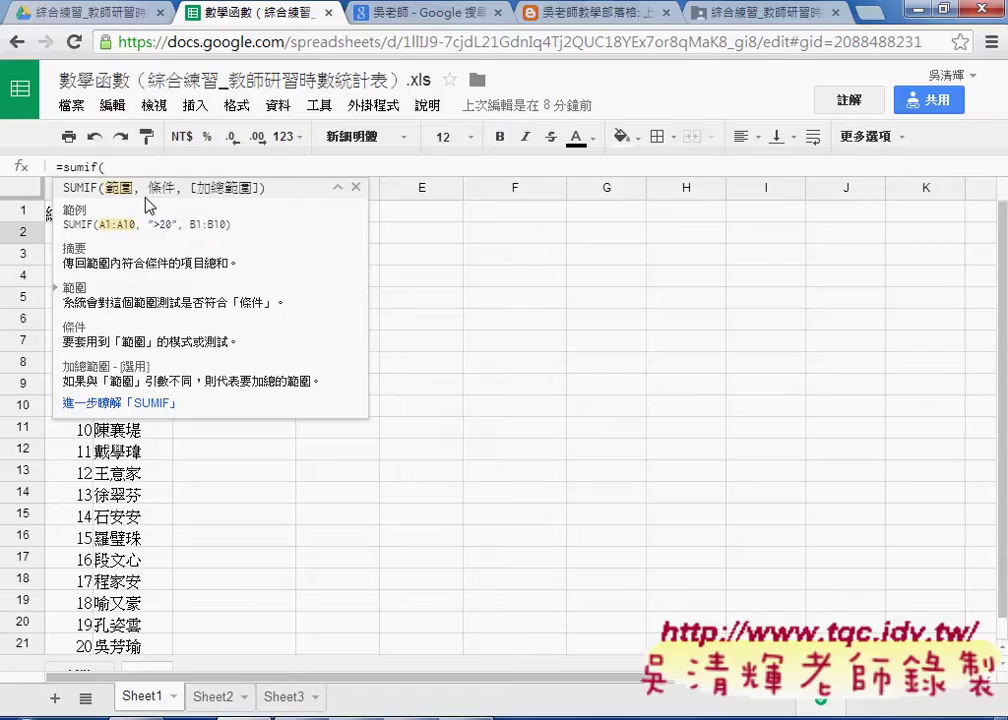
Review the teacher names in Sheet2's column B, then return to Sheet1.
click(212, 698)
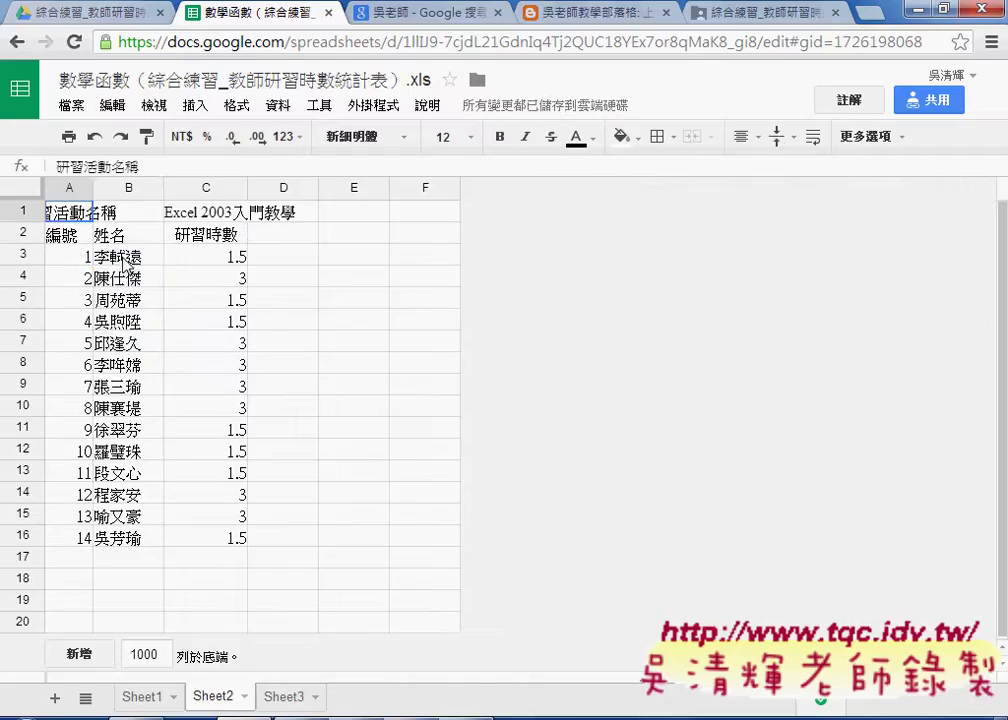
mouse_move(128, 257)
mouse_down()
mouse_move(118, 381)
mouse_move(128, 540)
mouse_up()
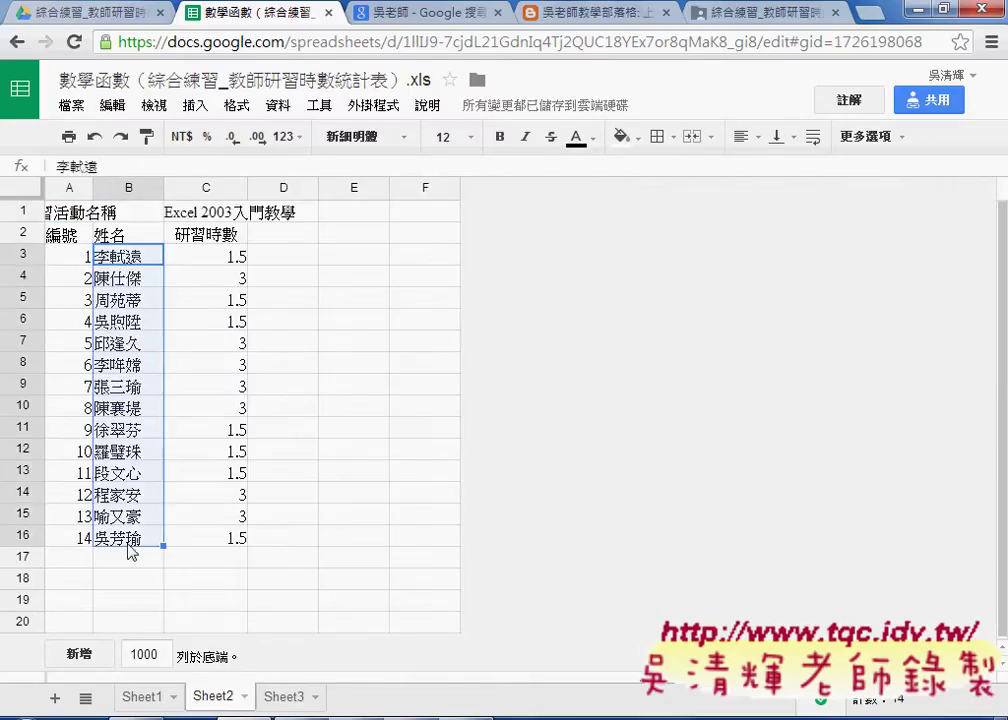
click(148, 697)
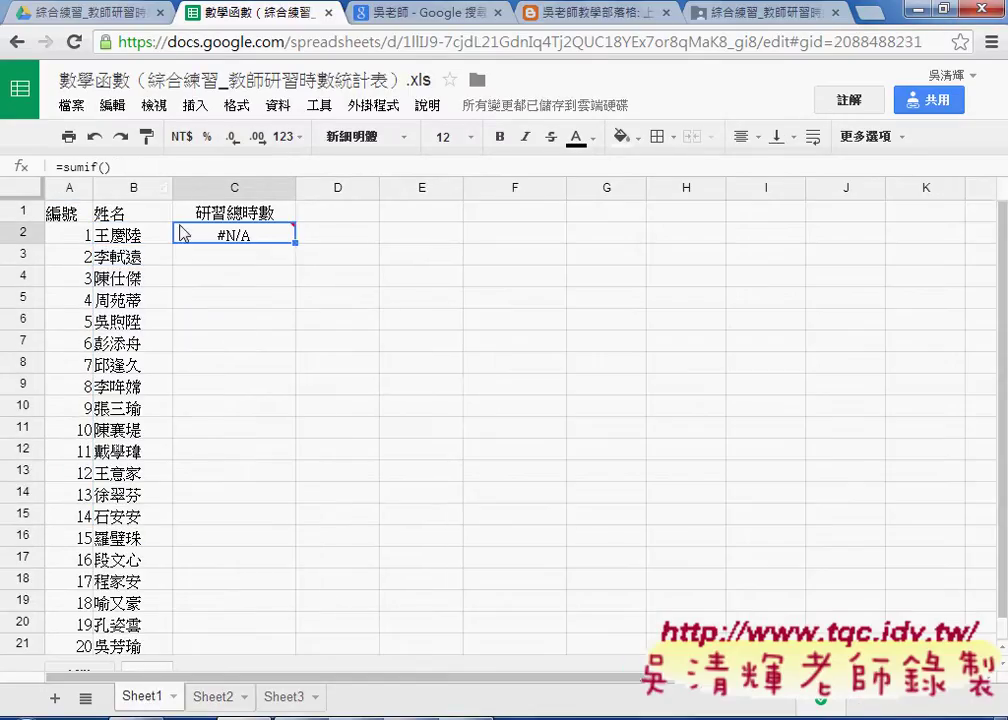
Enter the named range 姓名 and a comma as the first argument of C2's SUMIF formula.
mouse_move(207, 234)
click(118, 167)
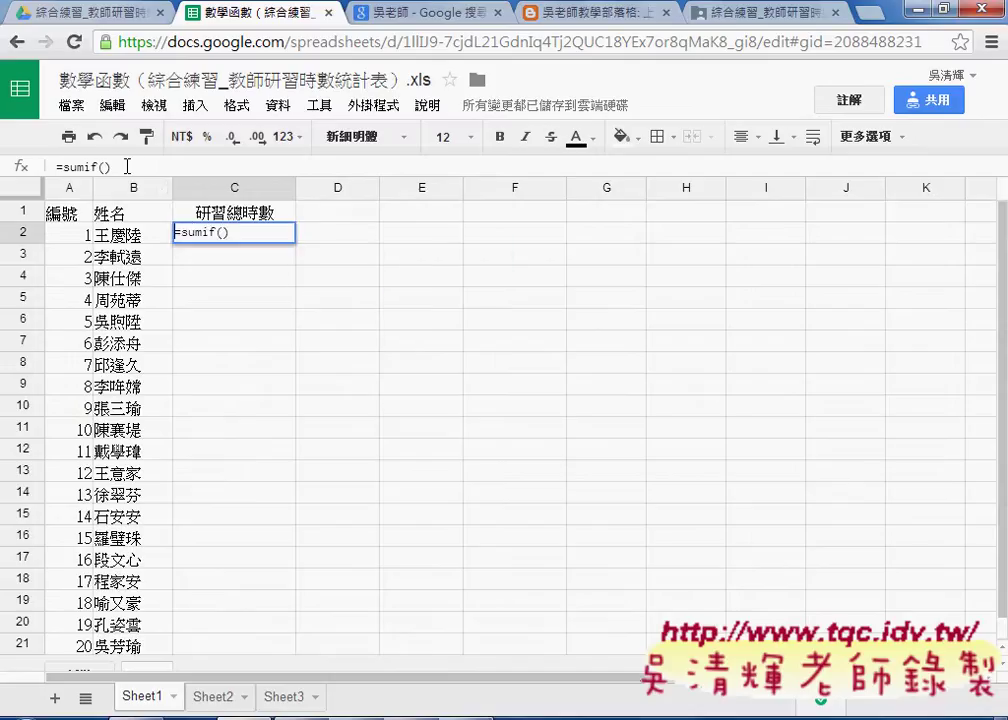
click(106, 167)
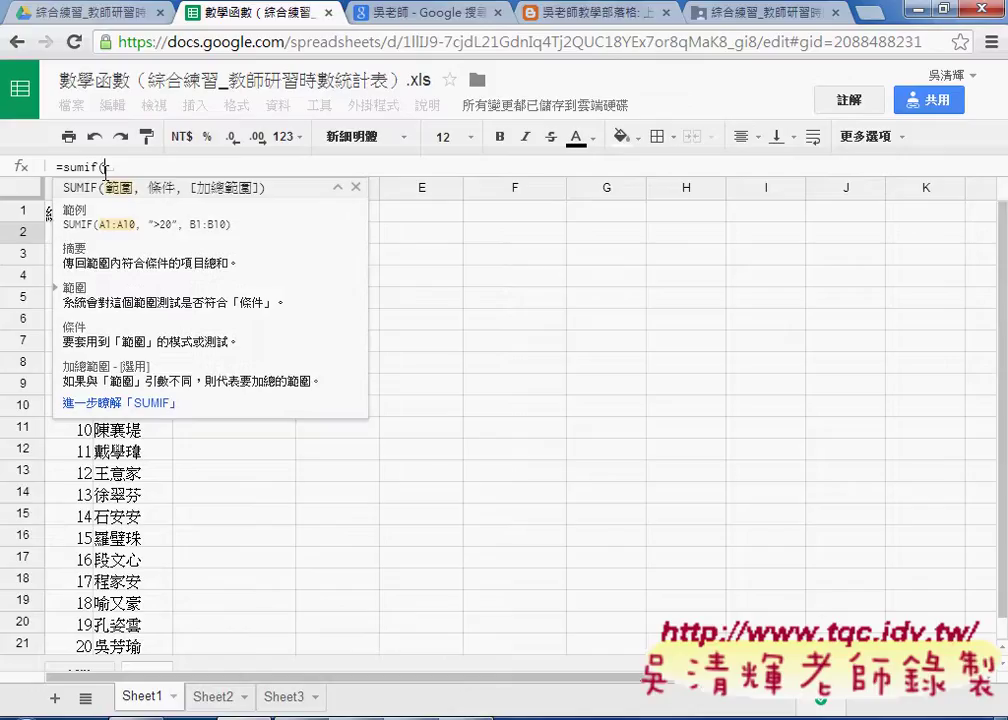
key(ctrl+f)
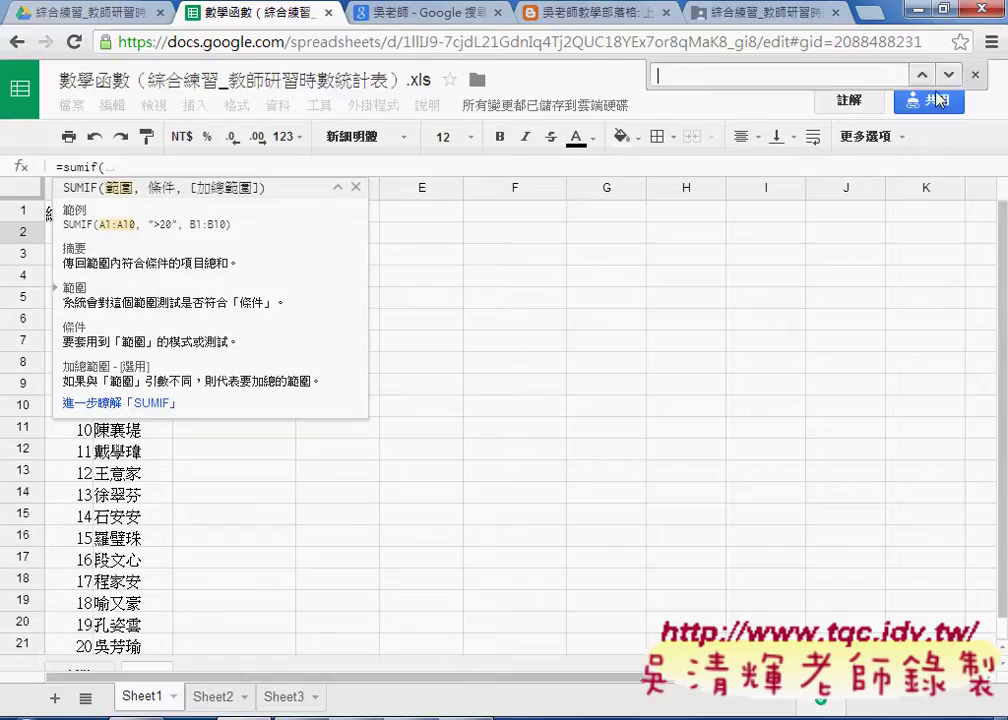
key(Escape)
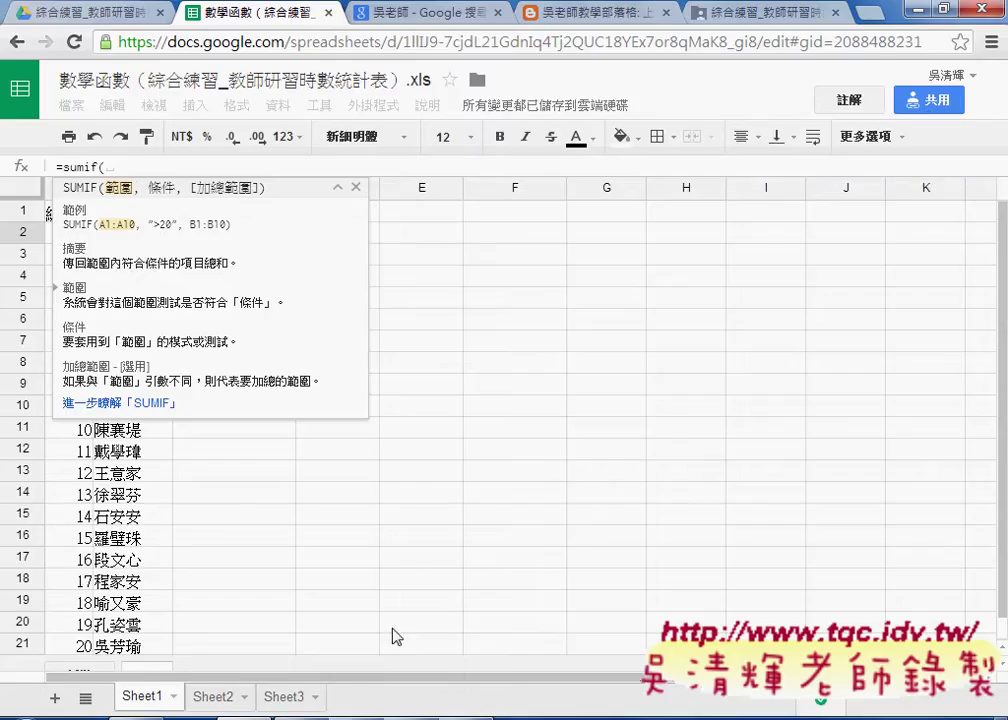
text(性)
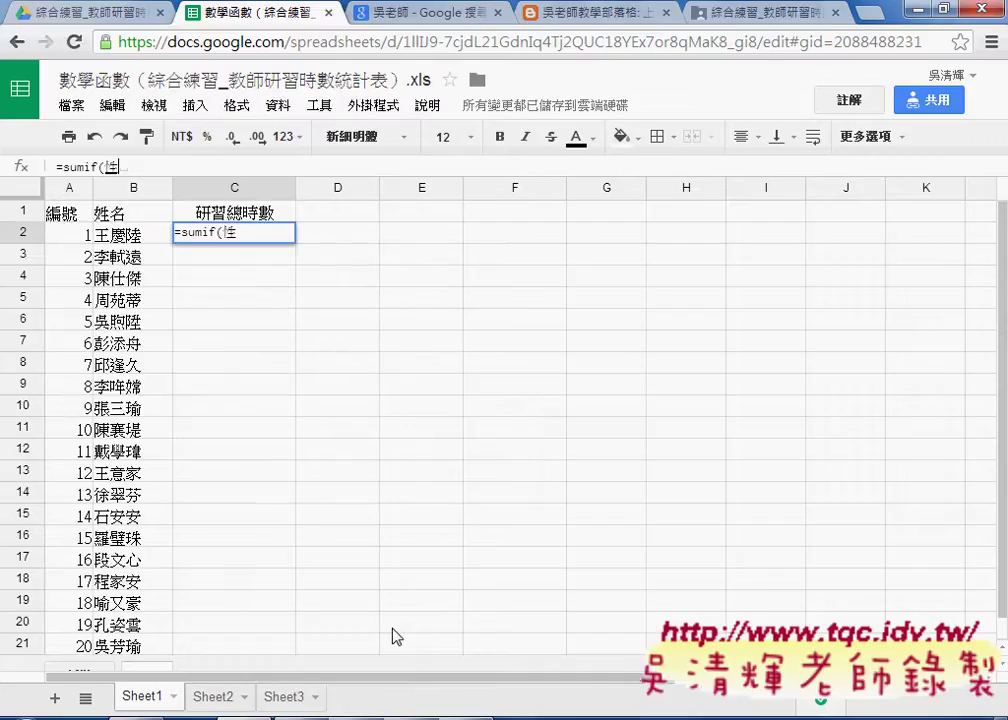
text(ㄇ)
text(姓名)
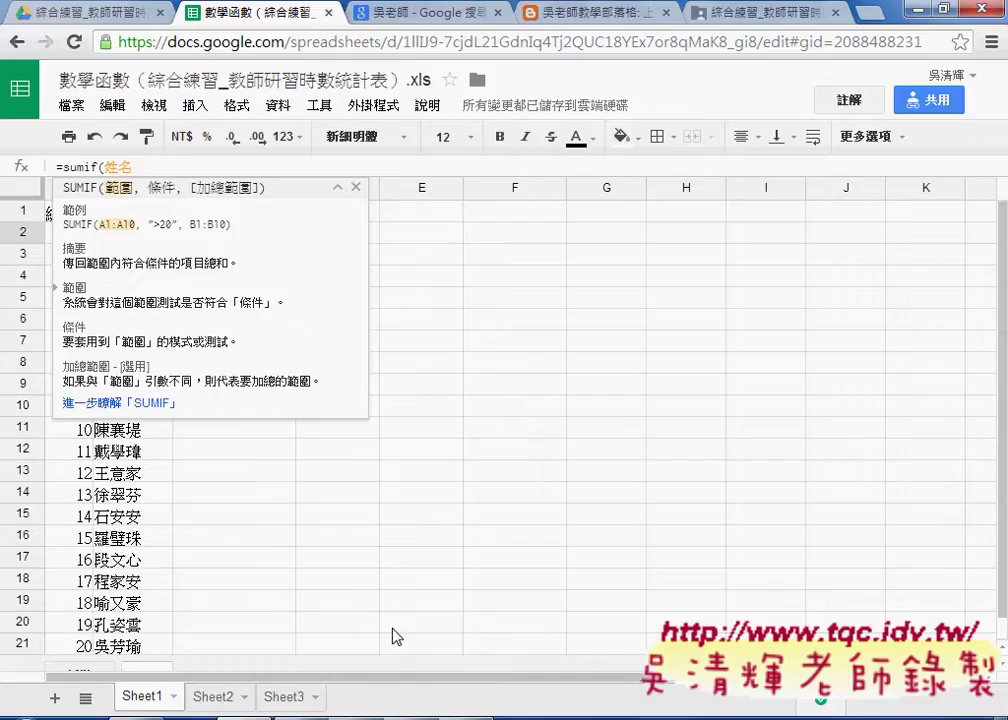
key(Return)
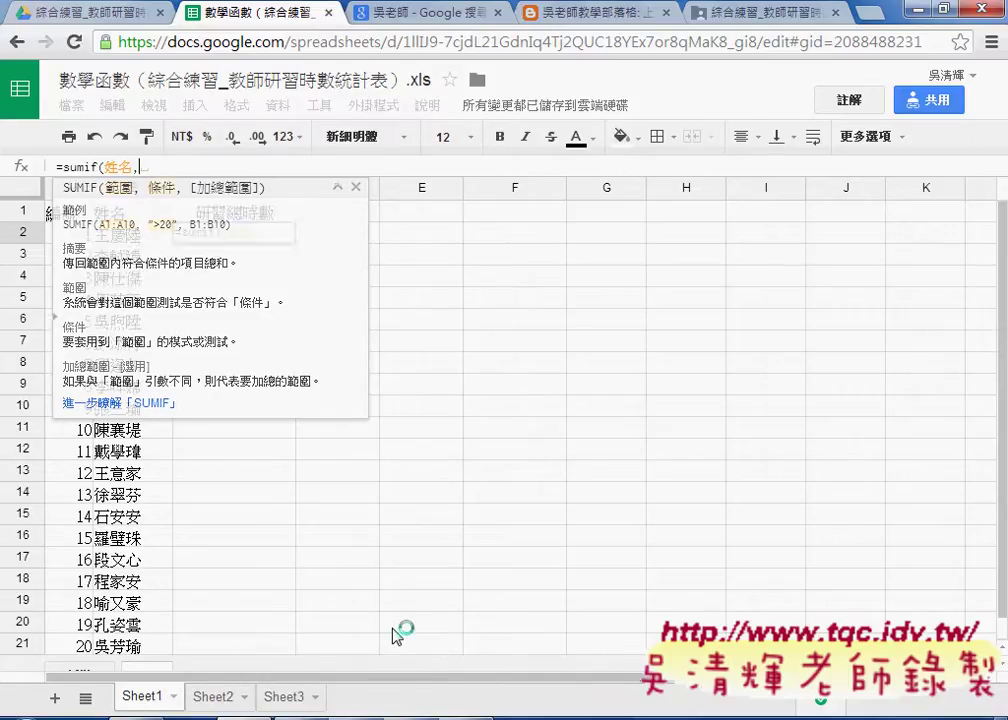
text(,)
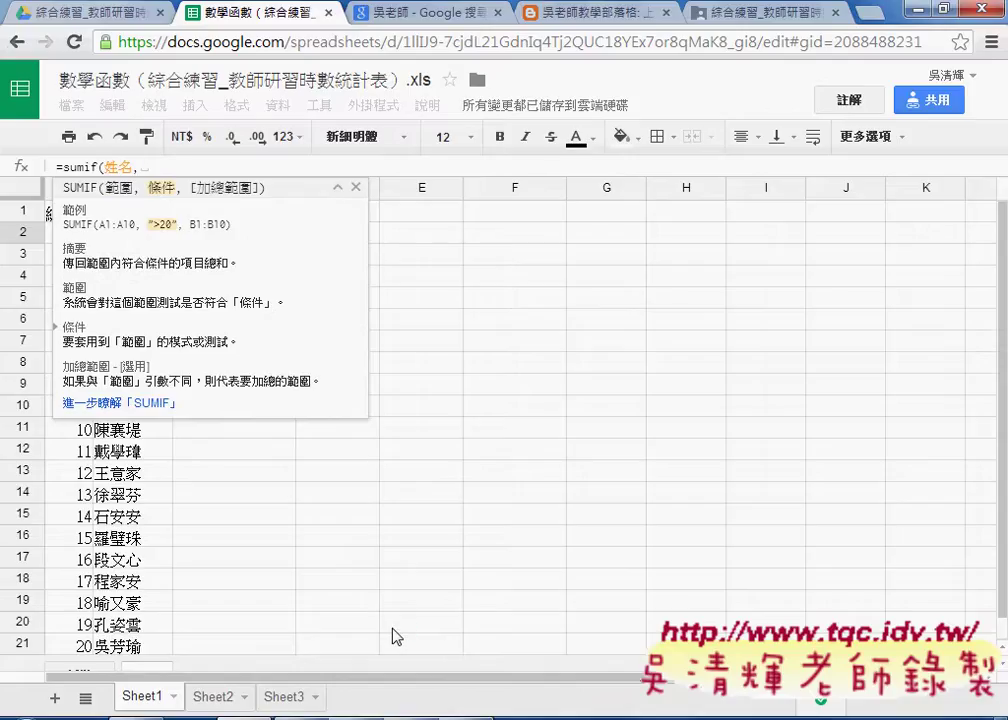
click(356, 189)
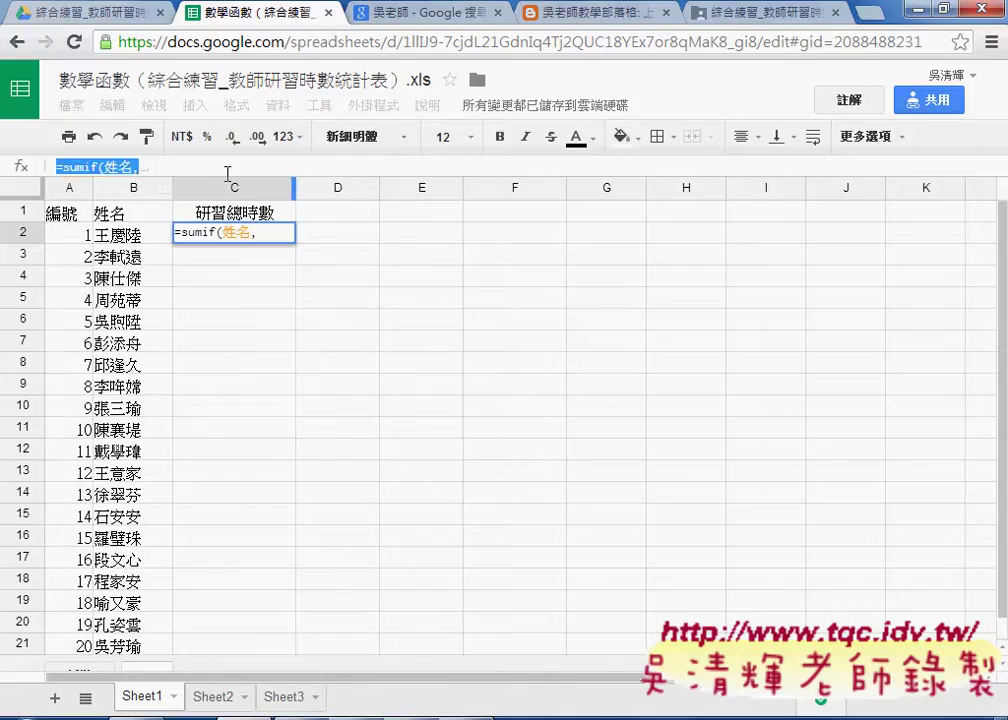
Complete C2's formula as =sumif(姓名,B2,研習時數) and commit it.
click(124, 240)
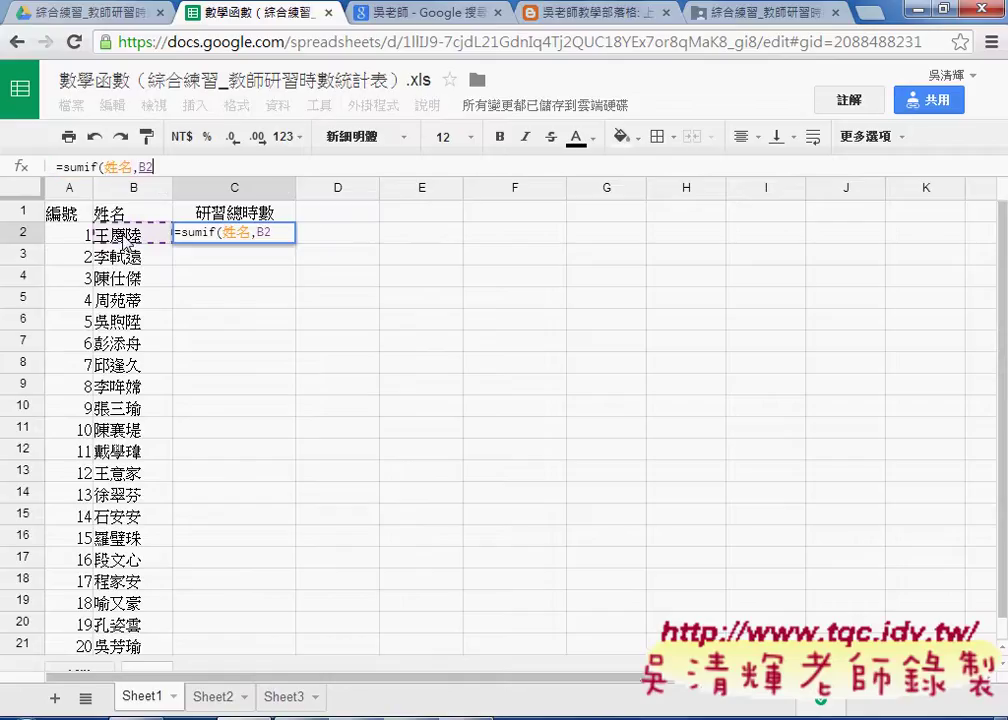
text(,)
text(e)
key(BackSpace)
key(ctrl+space)
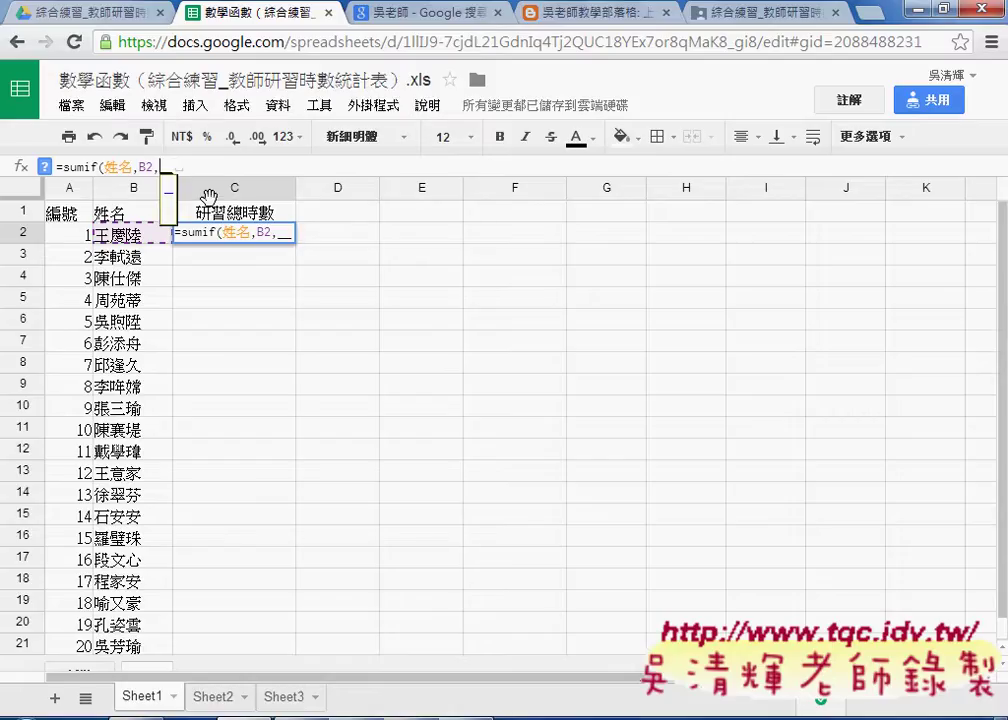
text(ㄐ)
text(研)
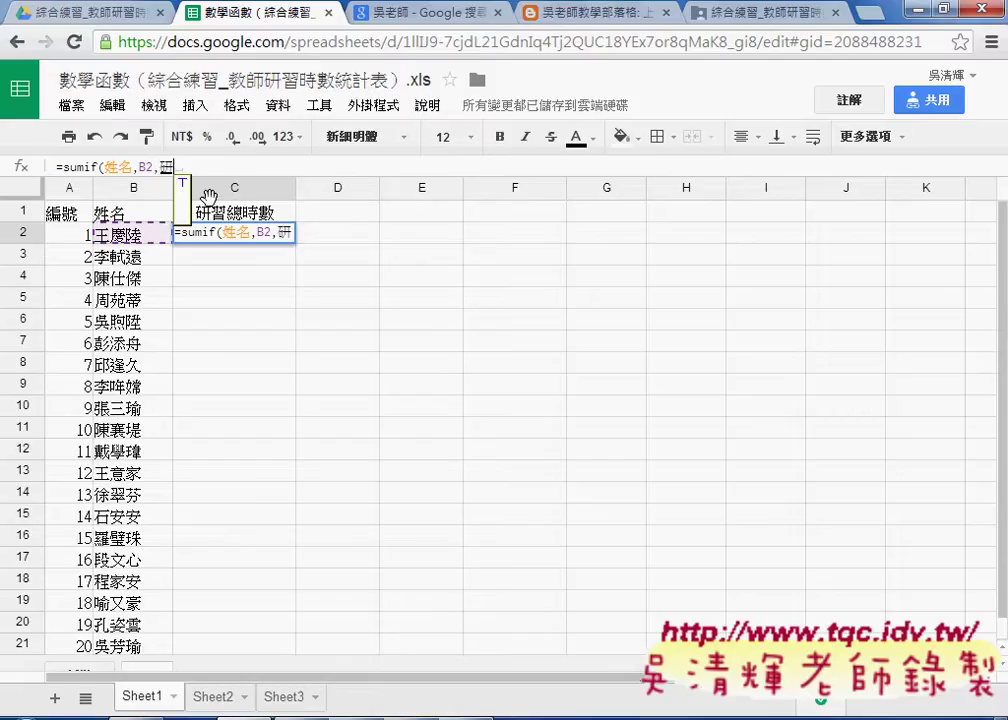
text(習ㄏ)
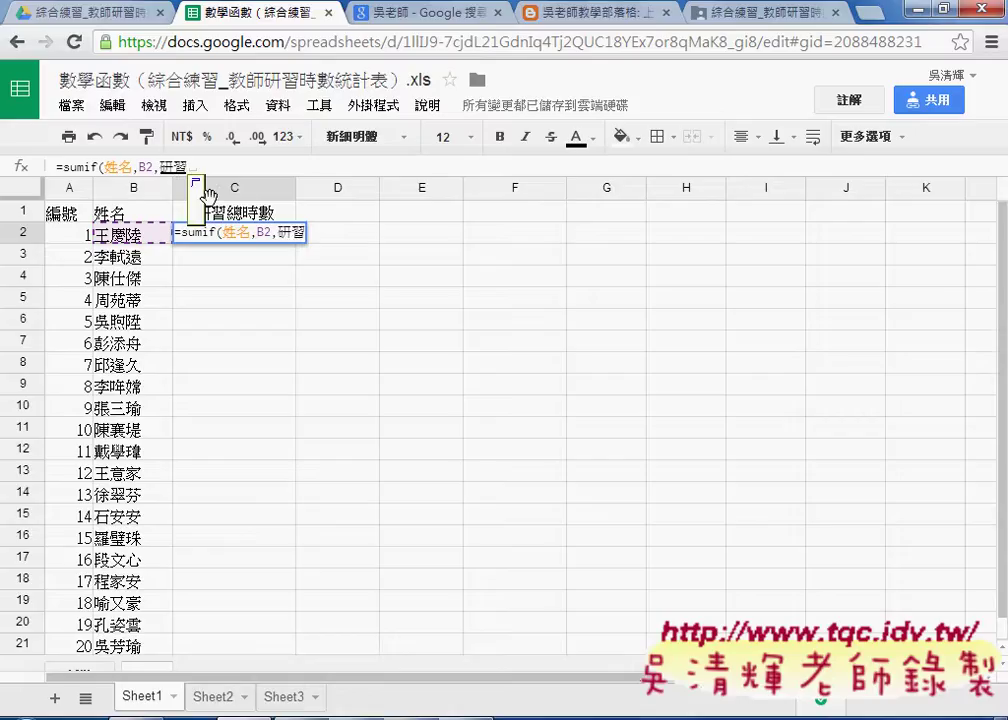
text(時數)
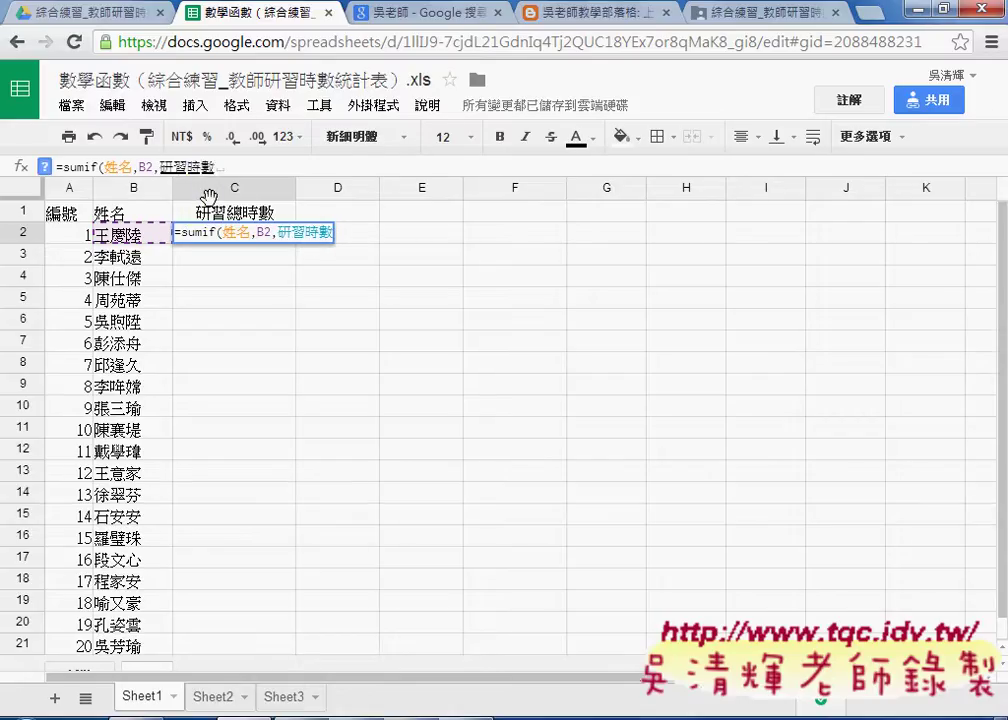
text())
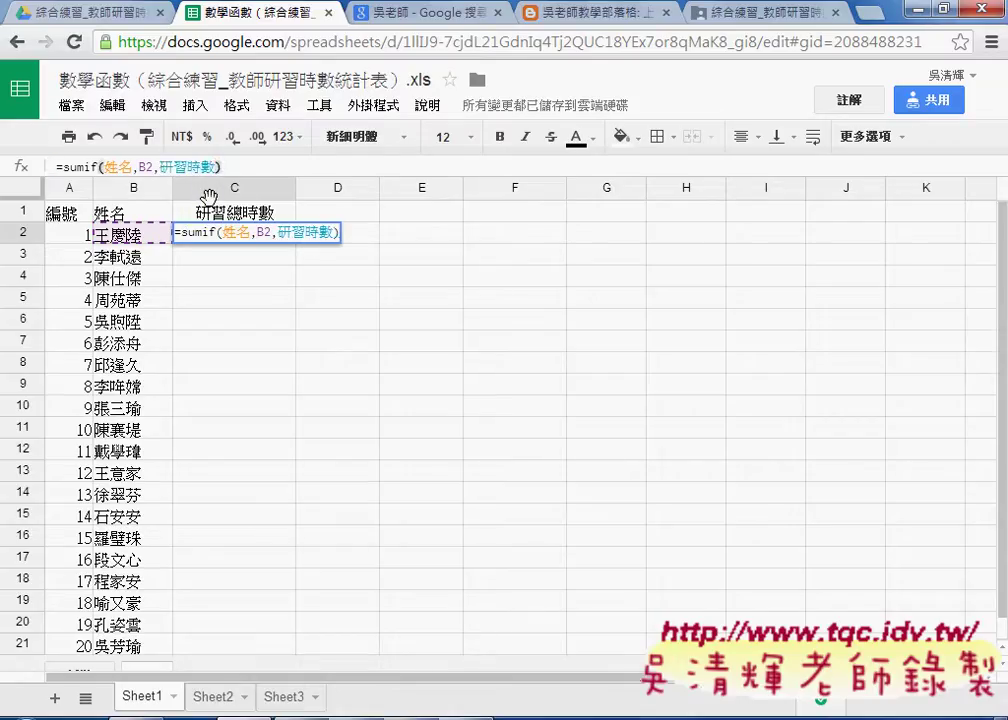
click(232, 168)
key(Return)
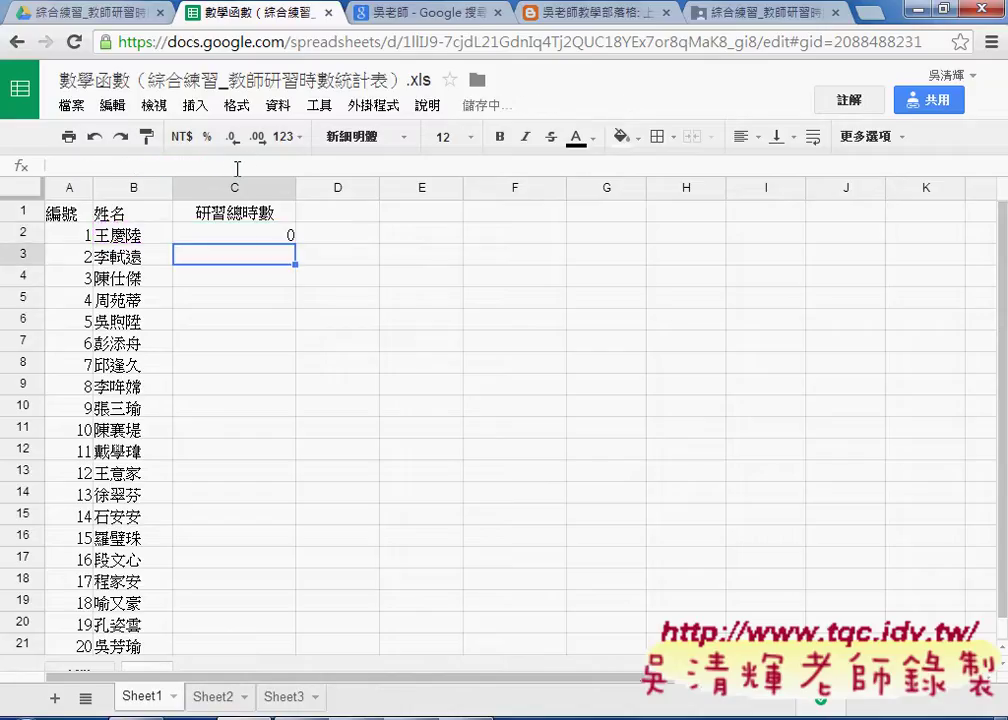
Fill the SUMIF formula from C2 down to C21, then select the sumif expression in C2's formula.
click(278, 235)
drag(295, 242, 283, 648)
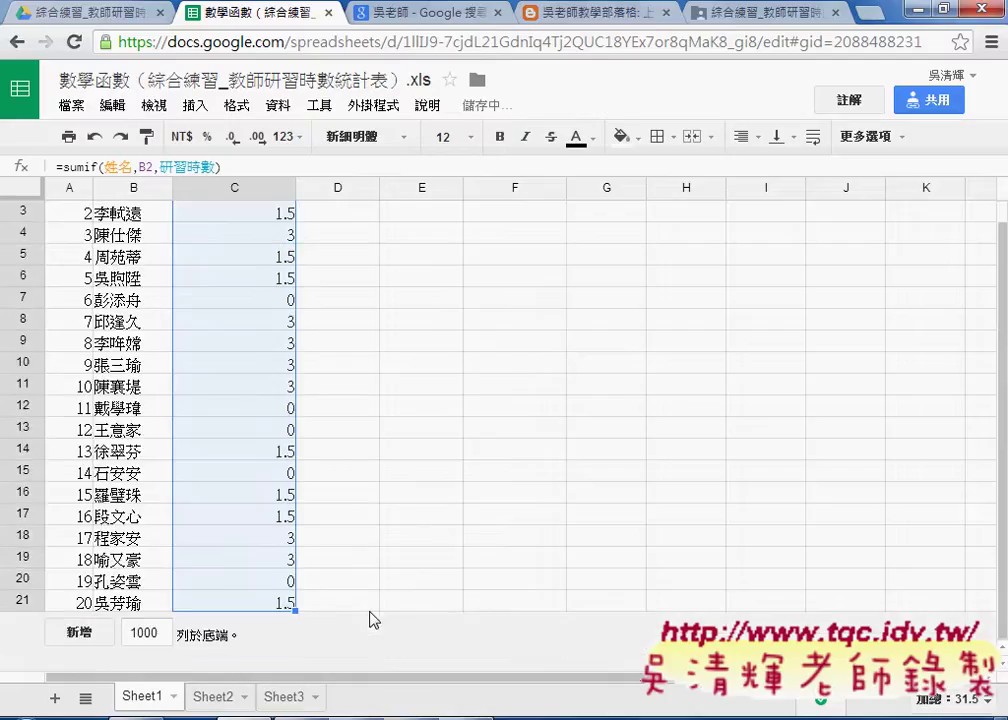
scroll(360, 560, up, 1)
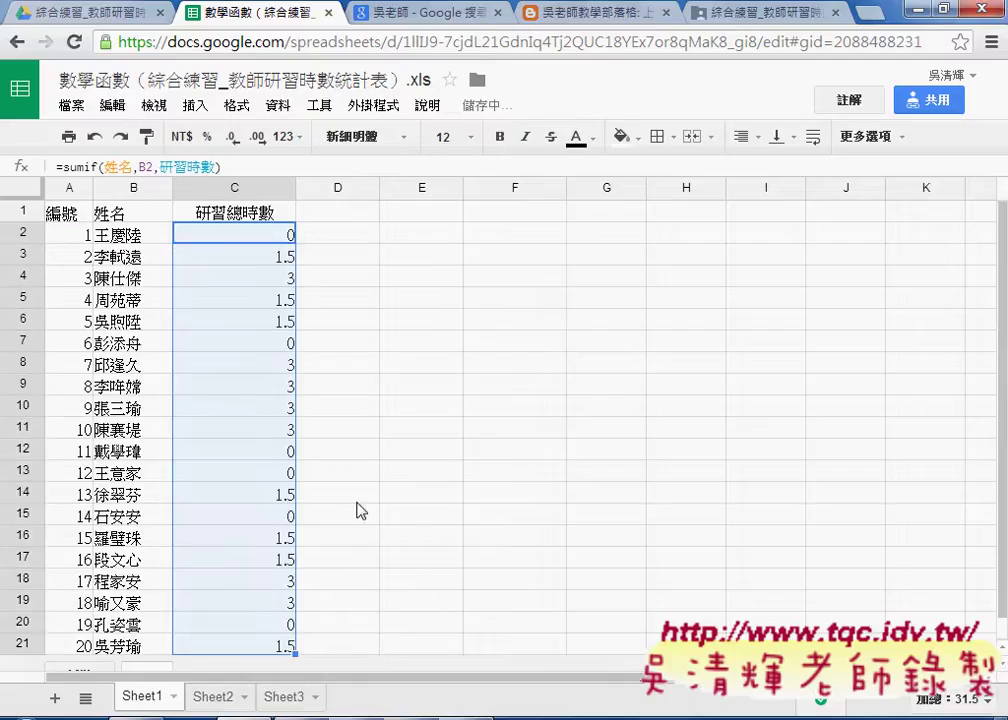
click(220, 166)
drag(220, 166, 58, 166)
key(ctrl+c)
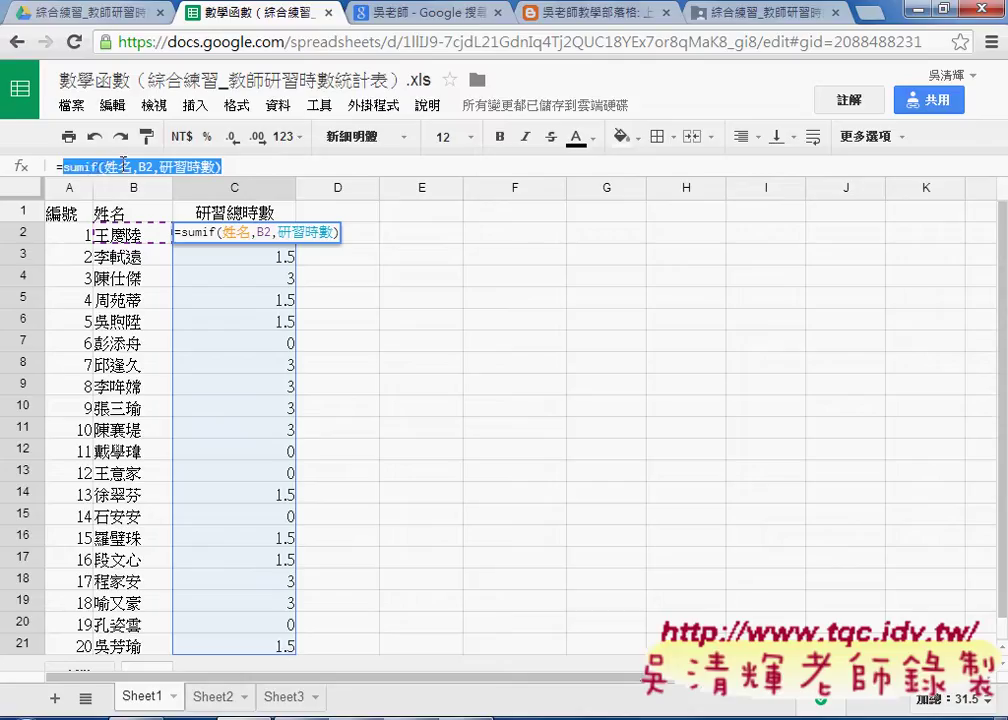
Append a second sumif copy using 姓名2 and B2 to C2's formula.
click(240, 166)
key(ctrl+v)
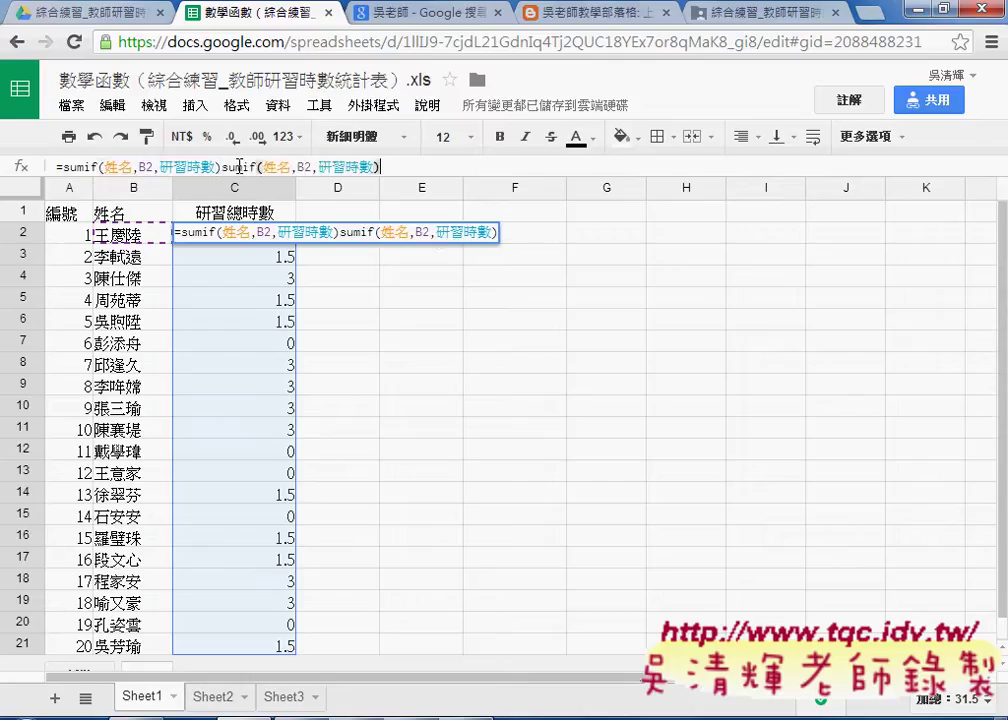
key(Left)
key(Left)
key(Left)
text(2,B)
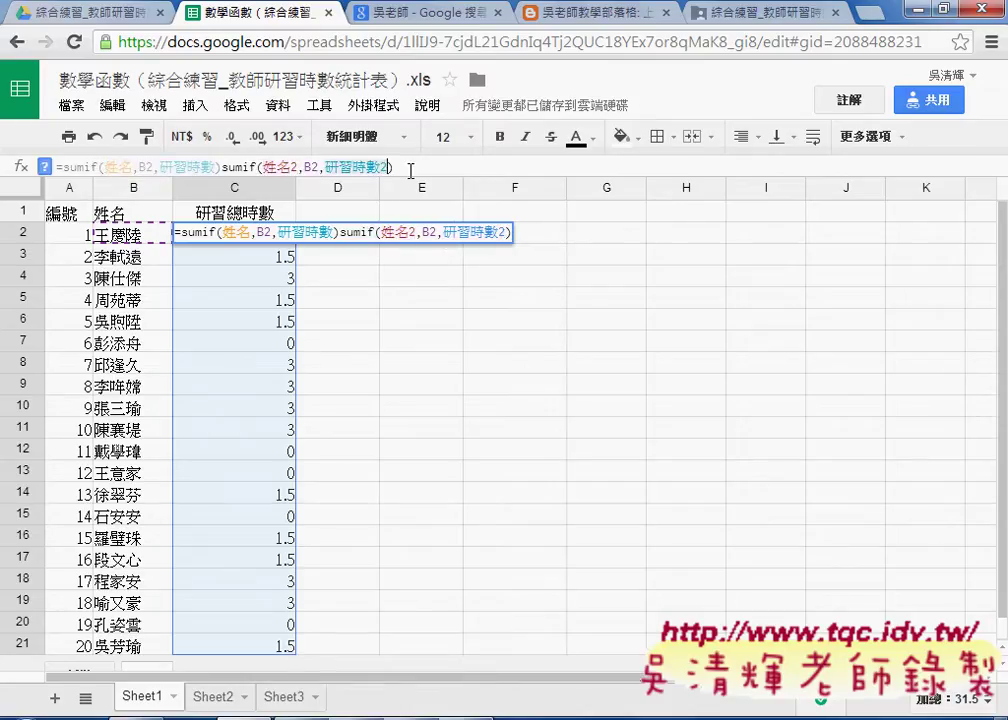
text(2)
key(Return)
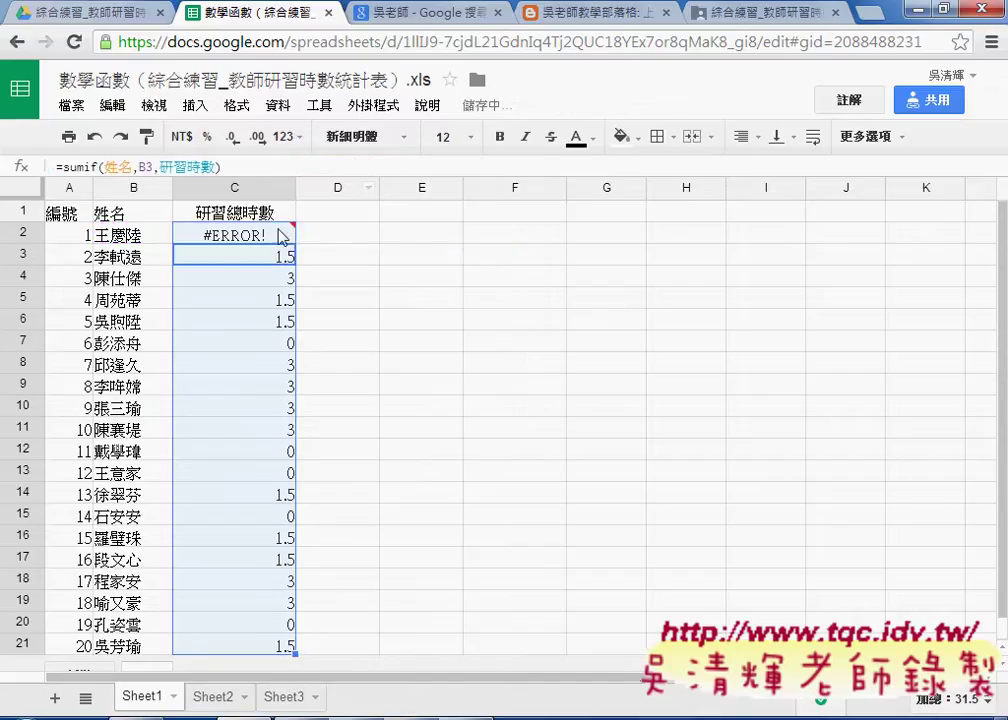
Correct C2 to =sumif(姓名,B2,研習時數)+sumif(姓名2,B2,研習時數2).
click(221, 167)
drag(394, 167, 221, 167)
text(+)
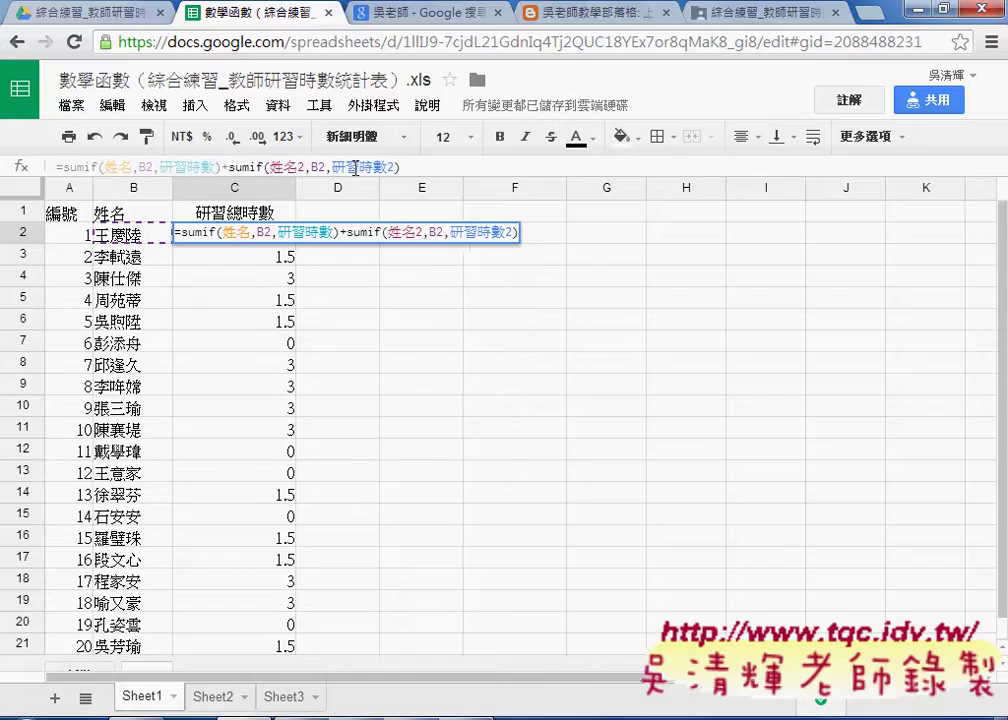
key(Delete)
key(Return)
click(291, 233)
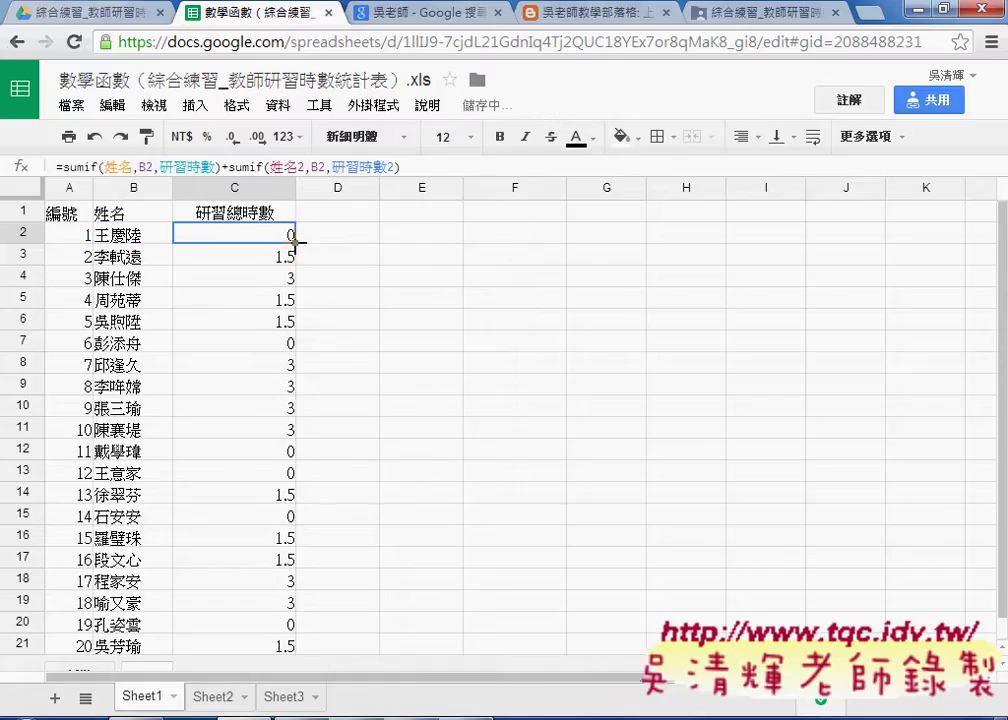
Fill C2's two-SUMIF formula down to C21 and review C2's formula ranges.
drag(295, 242, 294, 655)
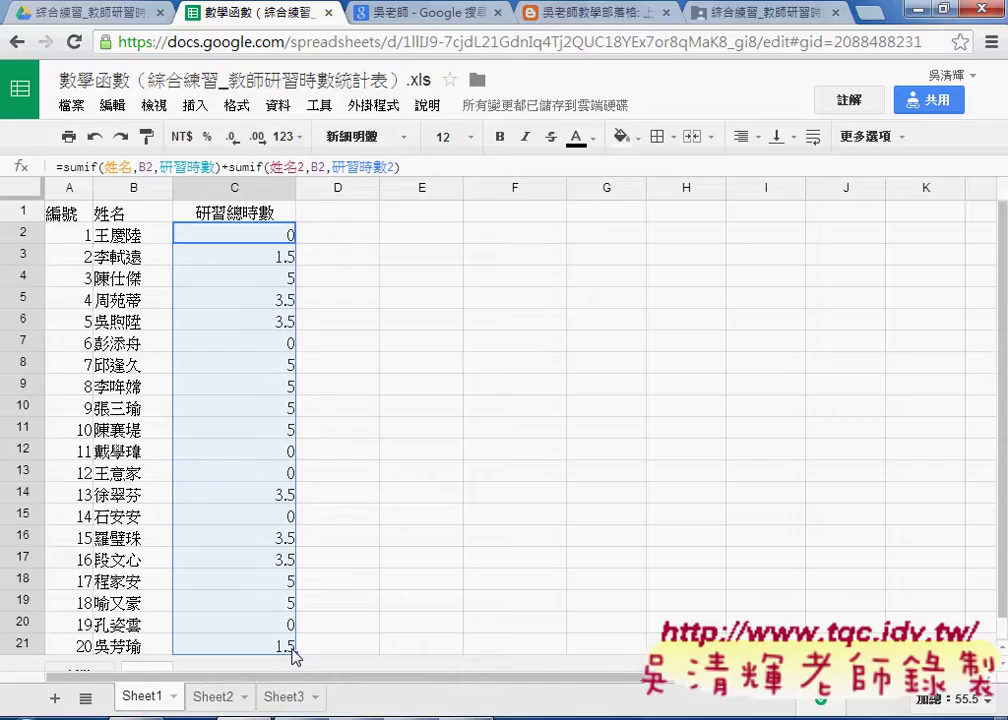
click(430, 169)
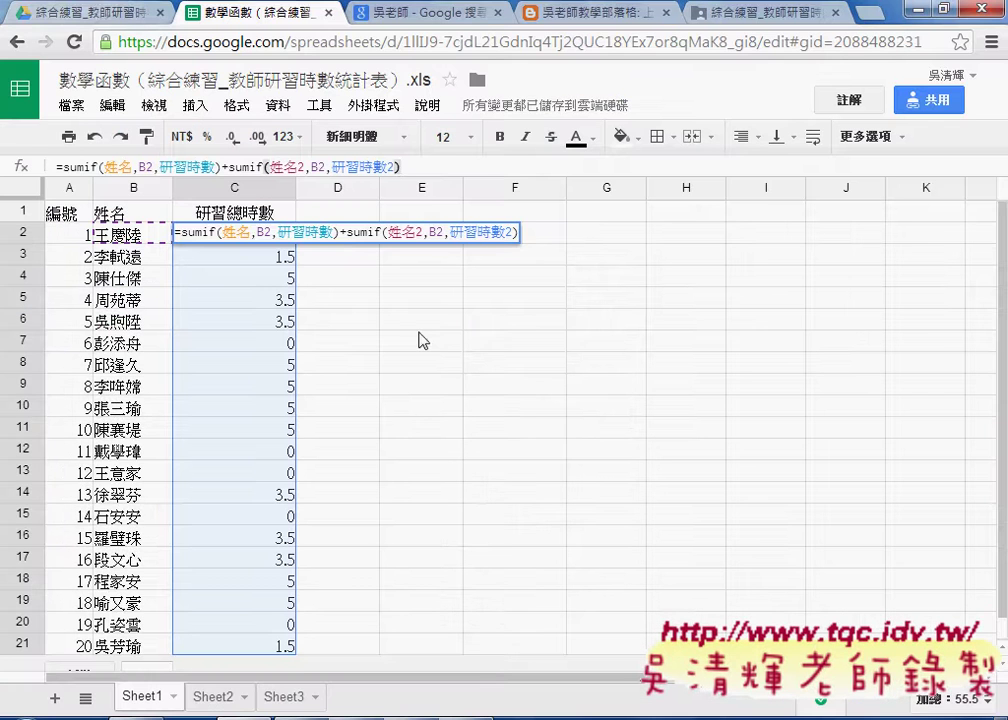
Open the shared exercise folder in Google Drive and preview 03_串接與比較程式碼(切換).png.
click(97, 12)
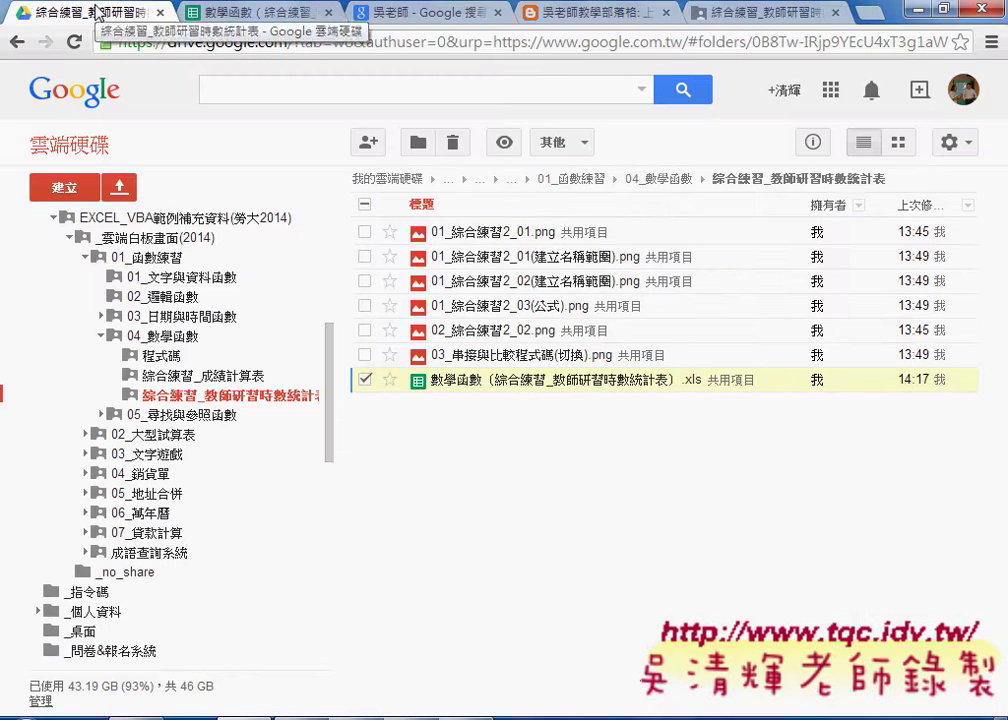
click(800, 14)
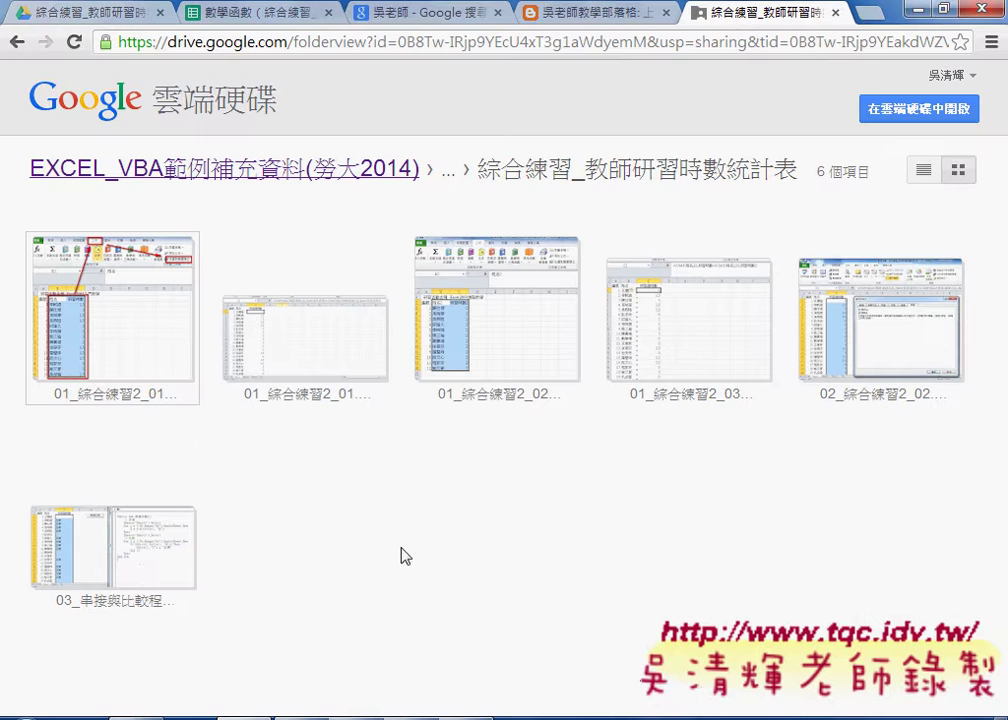
click(143, 565)
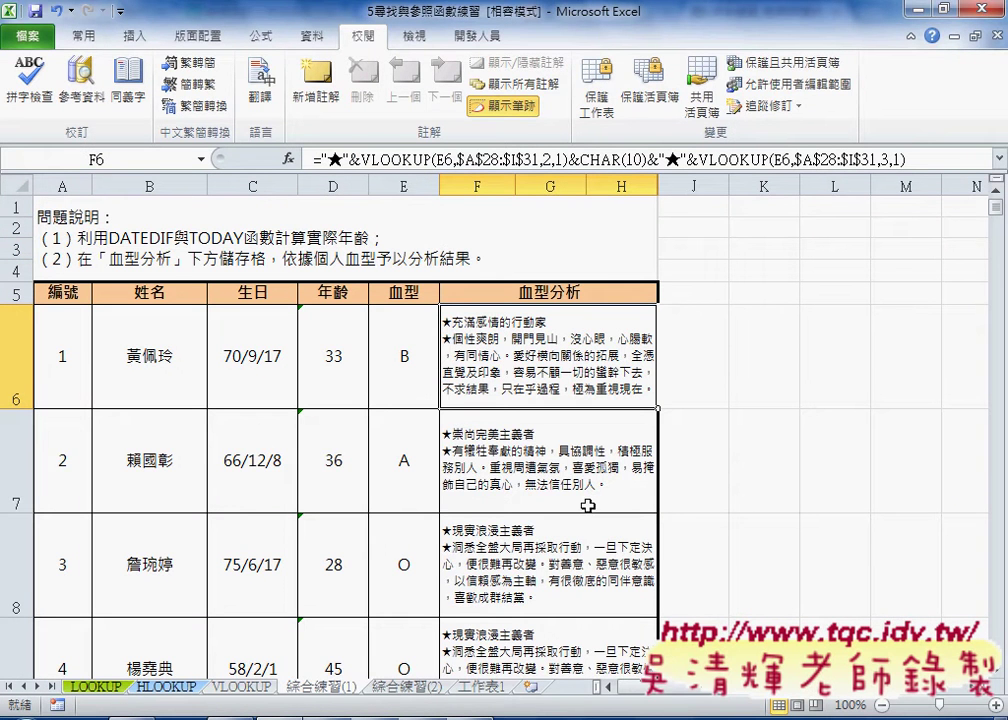
Browse the LOOKUP, HLOOKUP, VLOOKUP, 綜合練習(1) and 綜合練習(2) sheets, ending on LOOKUP.
click(95, 688)
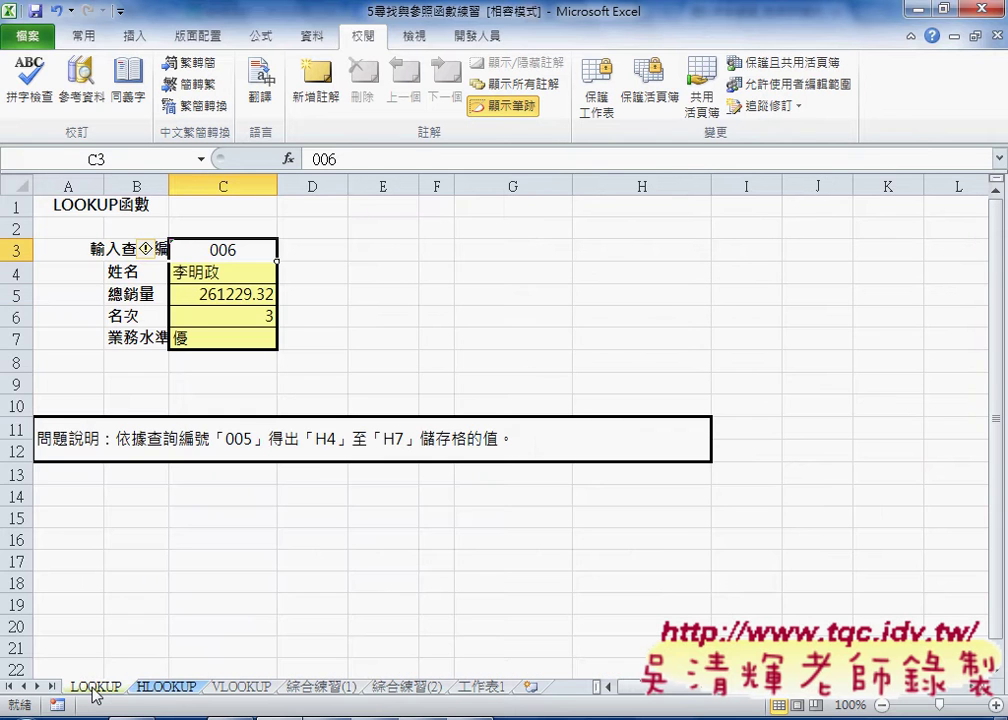
click(167, 688)
click(238, 688)
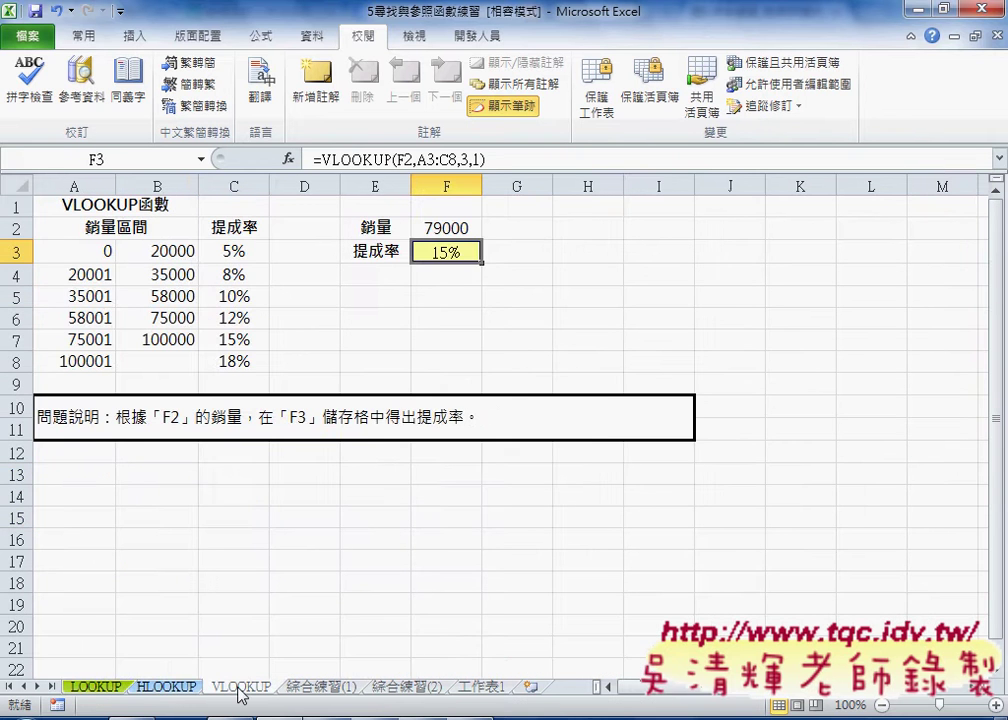
click(312, 688)
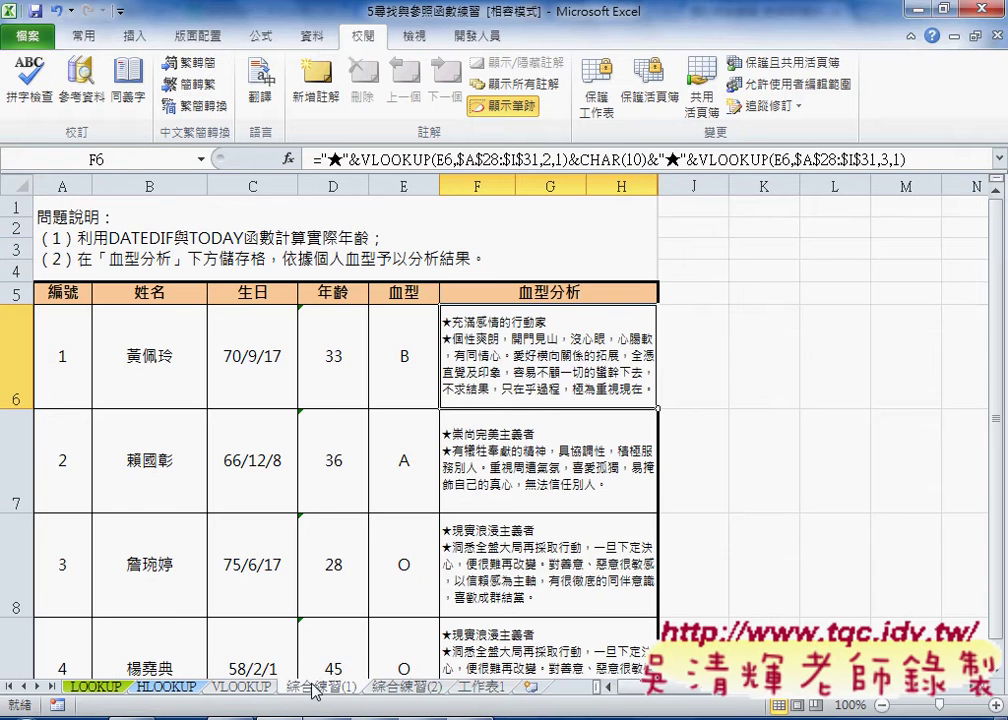
click(410, 690)
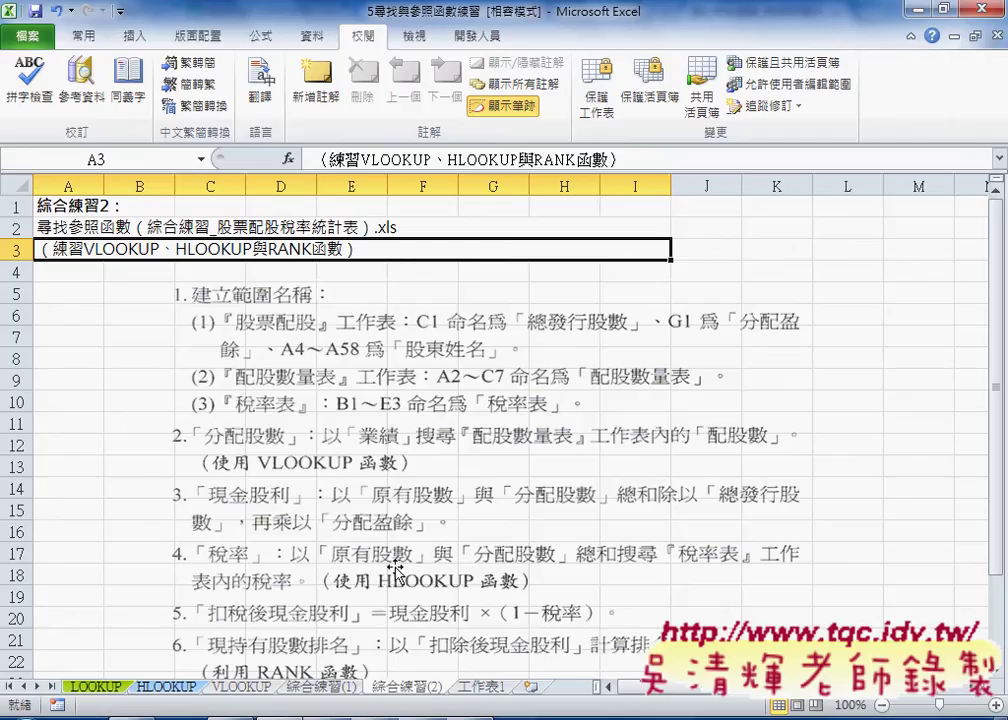
click(96, 688)
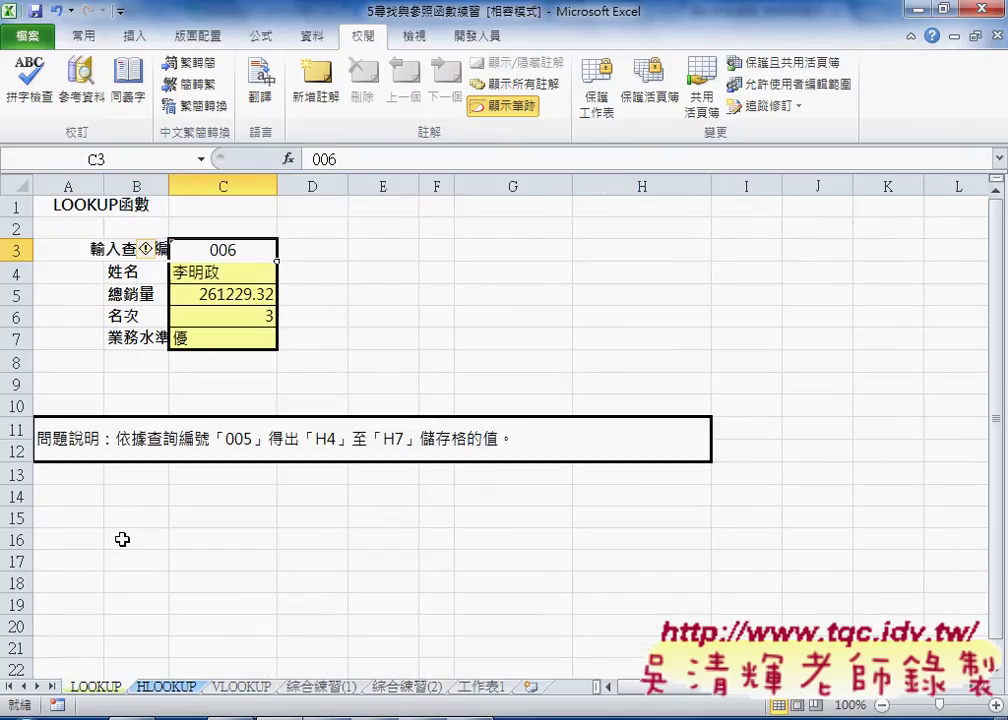